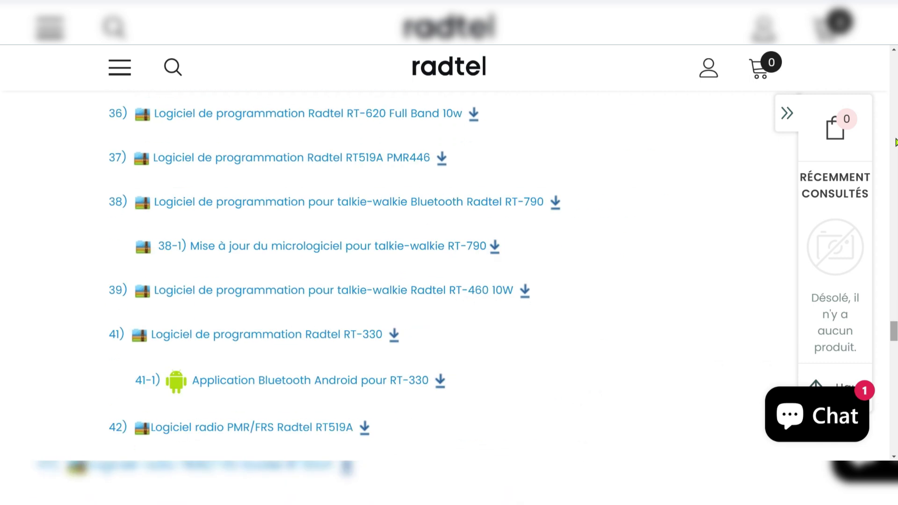
- Download the RT-4D CPS 20241130 software and the V3_12_241206 firmware update, and open the extracted RT-4D CPS V1_15_241130 folder
scroll(895, 142, "down", 9)
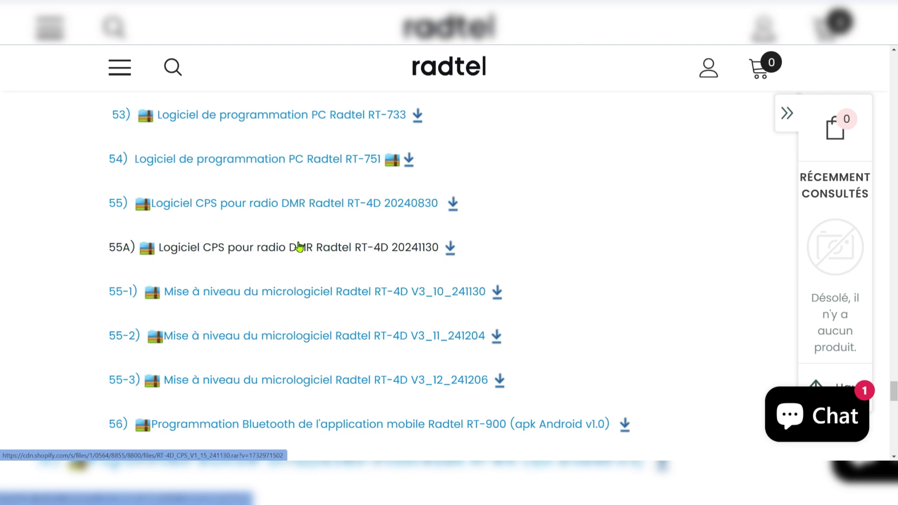
left_click(294, 251)
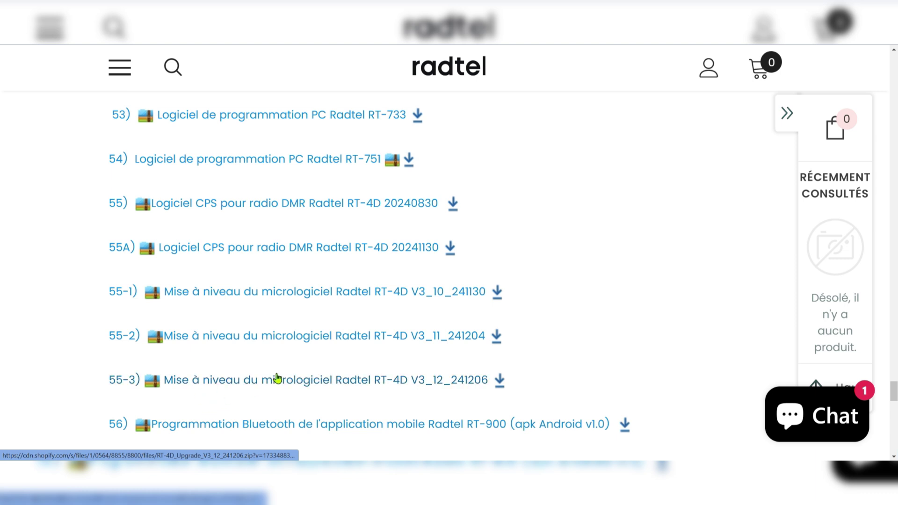
left_click(277, 384)
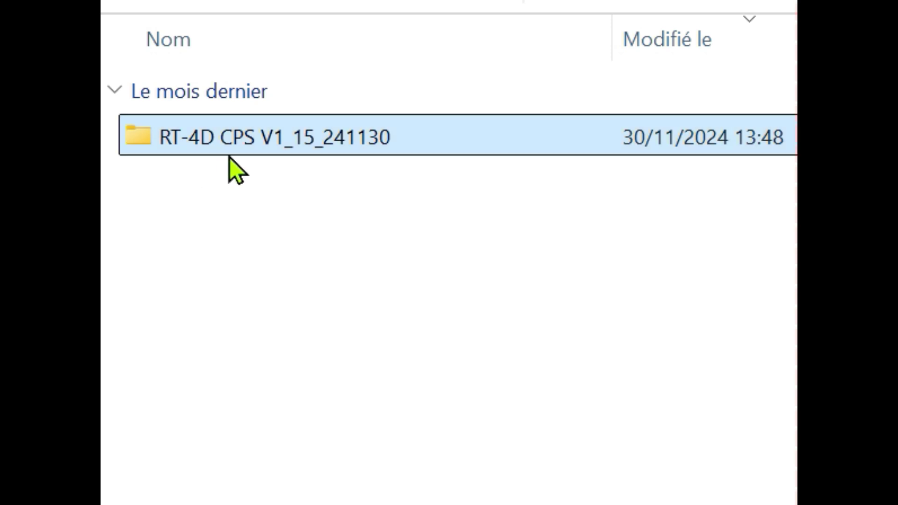
double_click(153, 131)
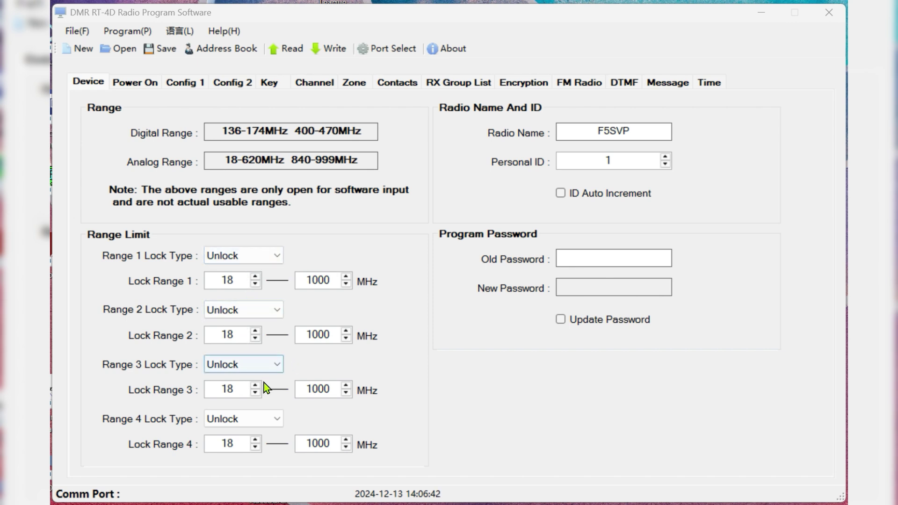
- Examine the Range 1 lock type options and the radio's personal ID field in the device settings
left_click(276, 255)
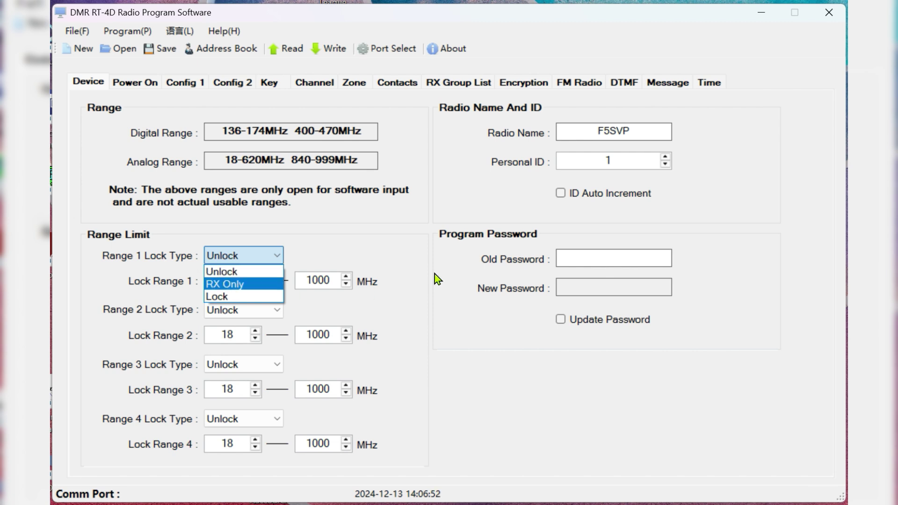
left_click(388, 262)
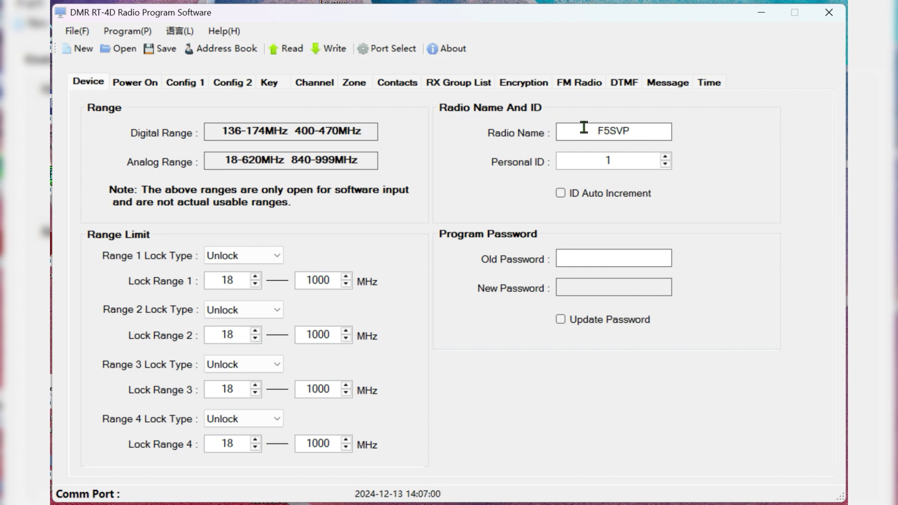
double_click(608, 160)
key("BackSpace")
left_click(589, 252)
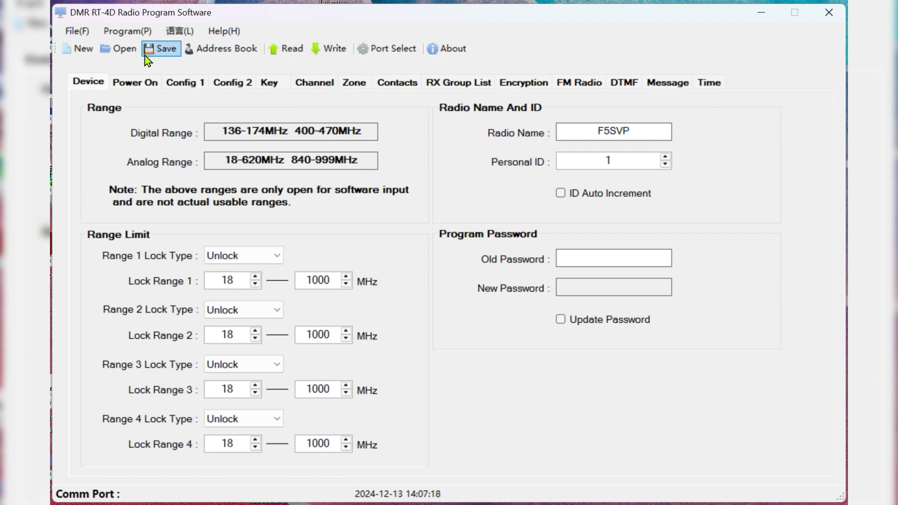
- Review the power-on settings and the available options for Range A Mode and Range A Show
left_click(147, 90)
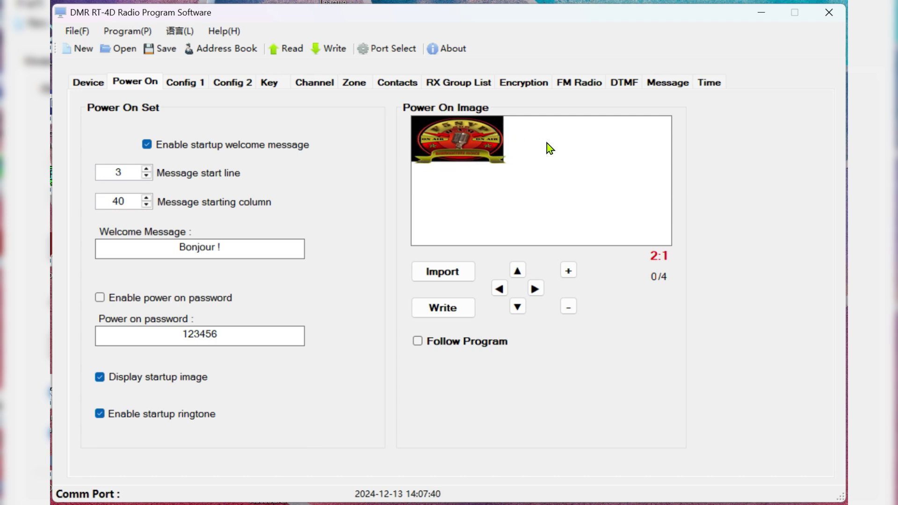
left_click(190, 87)
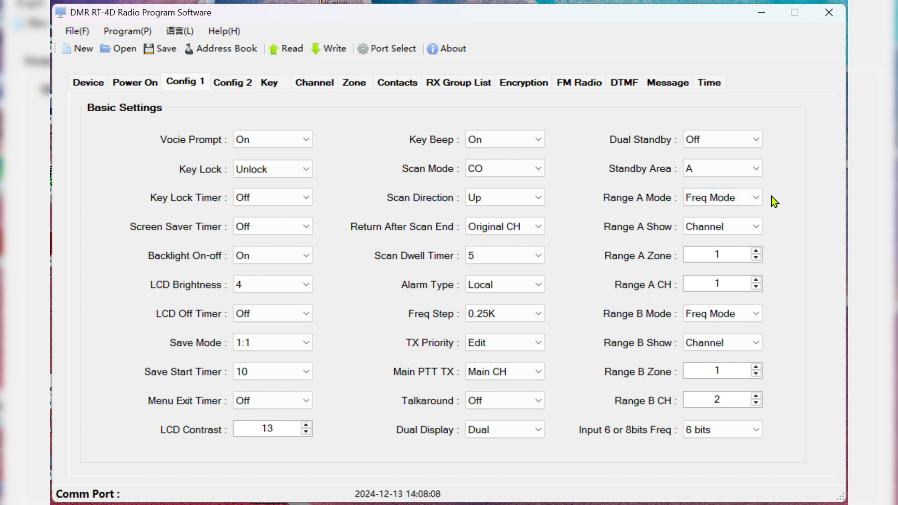
left_click(757, 200)
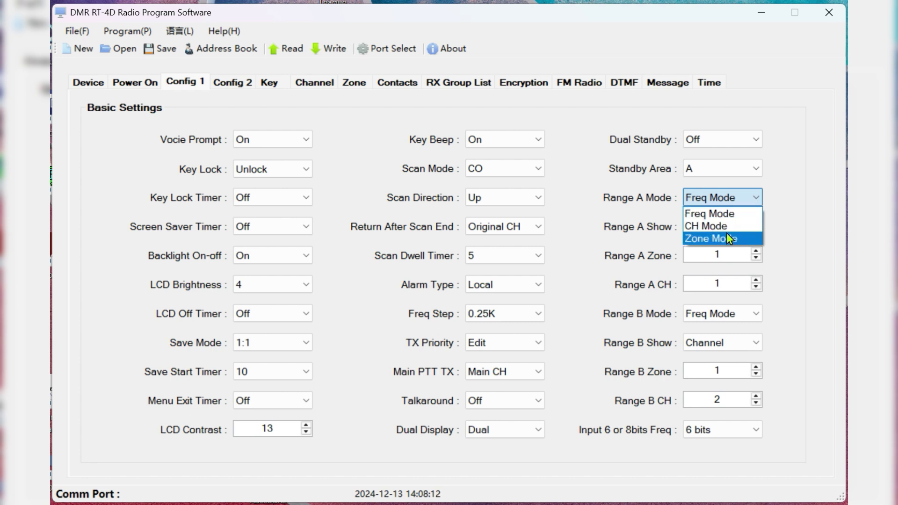
left_click(815, 136)
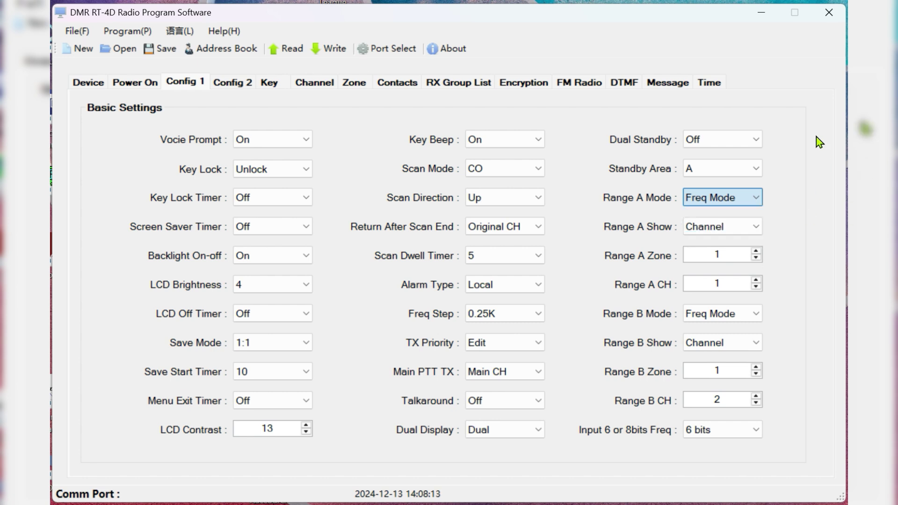
left_click(755, 226)
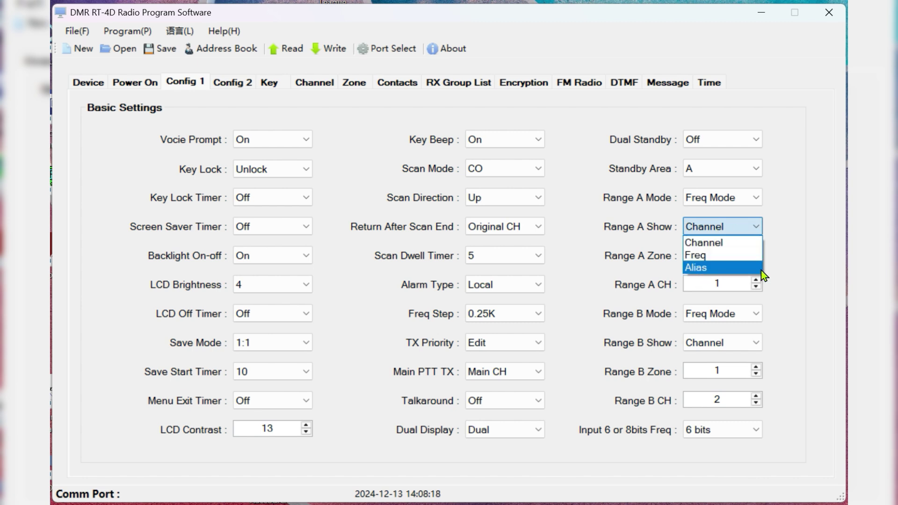
left_click(829, 227)
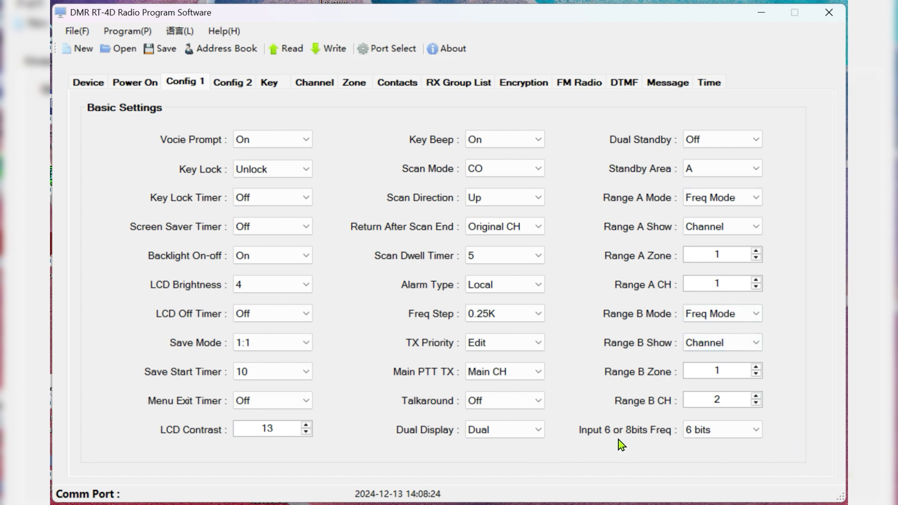
- Set the frequency input format to 8 bits in the basic settings
left_click(759, 431)
left_click(699, 455)
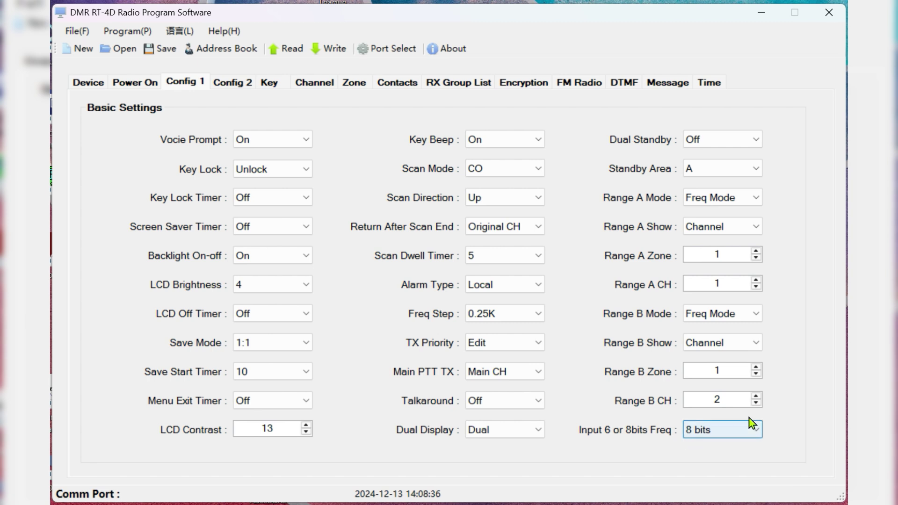
- Review the analog and digital settings and the functions assignable to the FS-1 short press and number key 0
left_click(231, 85)
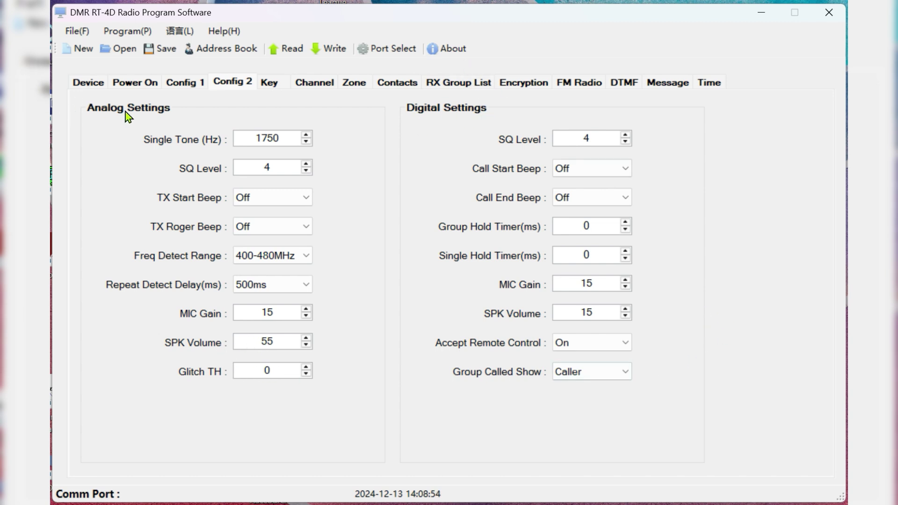
left_click(274, 83)
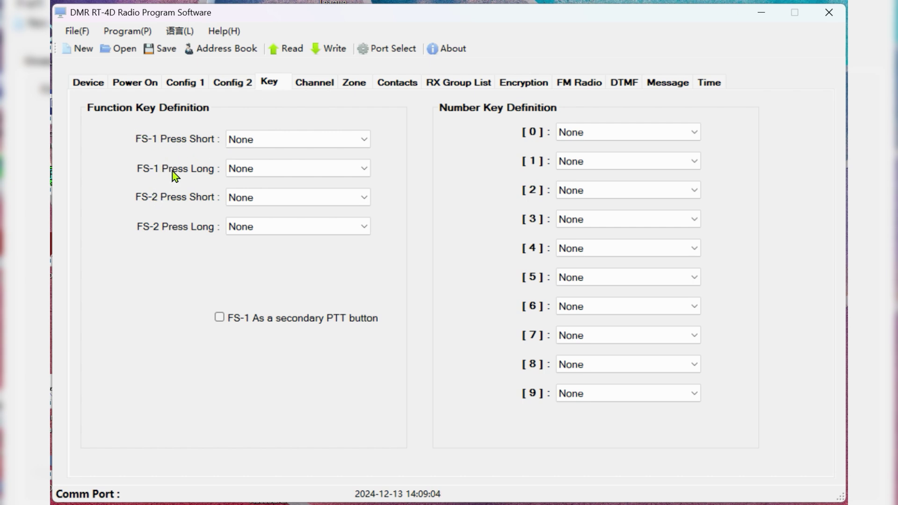
left_click(367, 140)
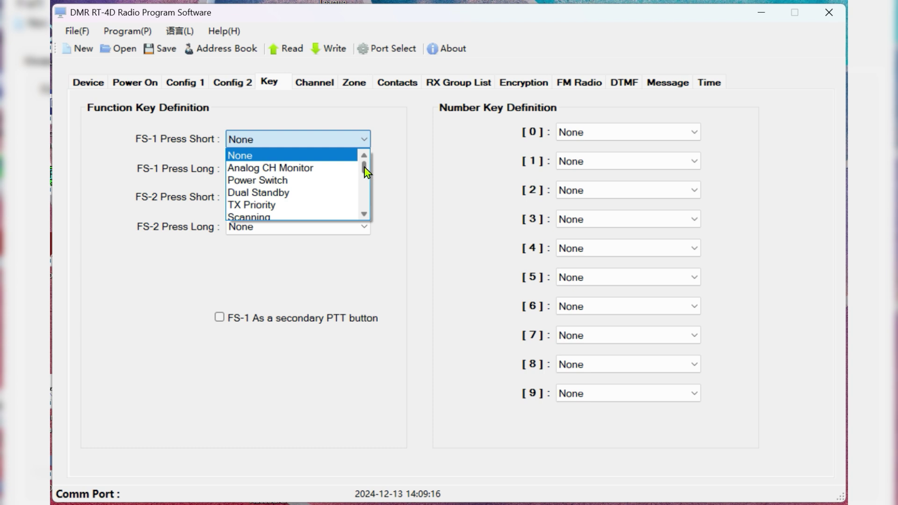
mouse_move(363, 167)
left_mouse_down()
mouse_move(364, 206)
mouse_move(365, 172)
left_mouse_up()
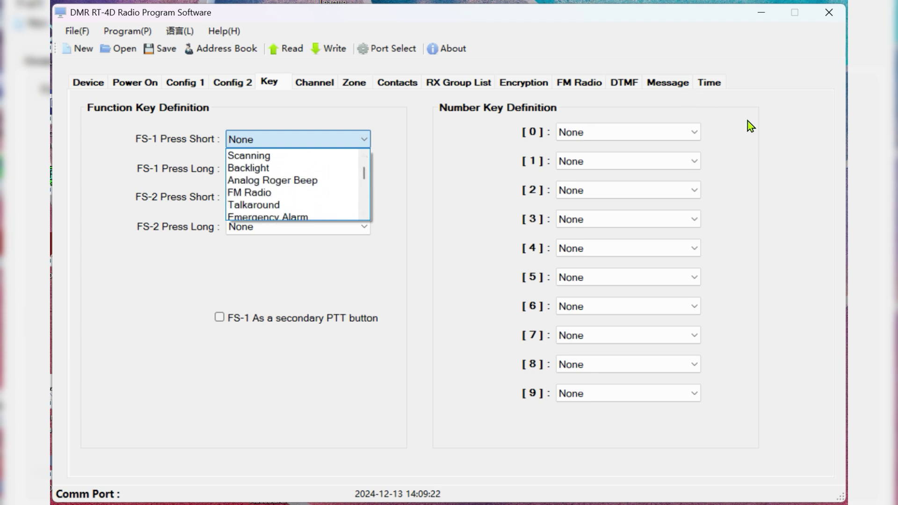
left_click(465, 126)
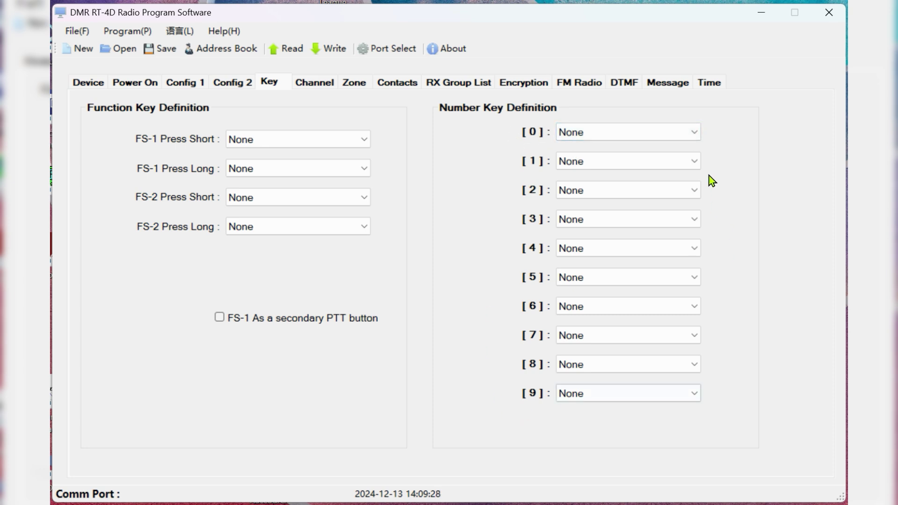
left_click(693, 133)
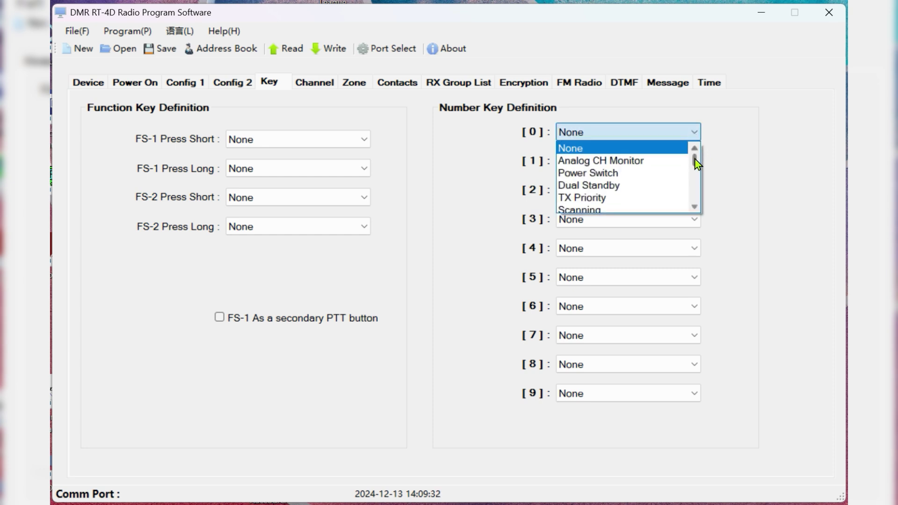
left_click_drag(695, 159, 787, 147)
left_click(786, 147)
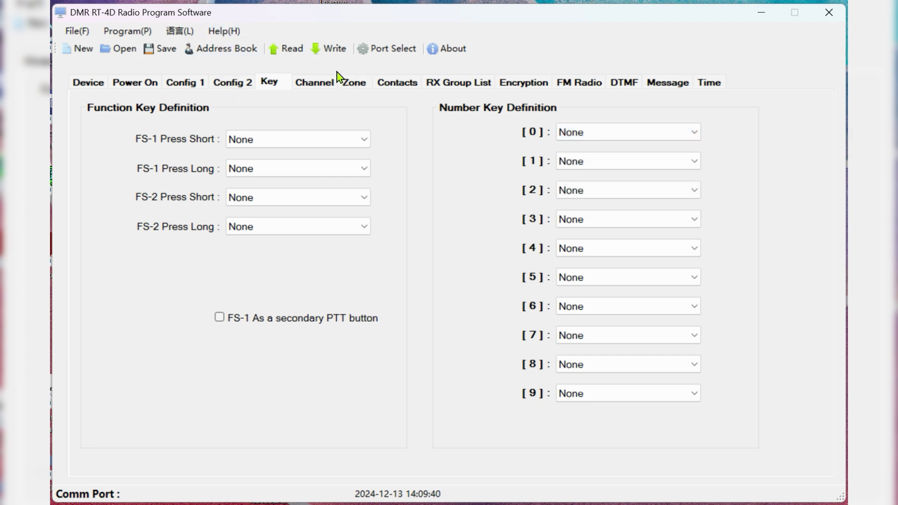
- Assign the RX group list 208 France and the contact FRANCE to digital channel 2
left_click(315, 86)
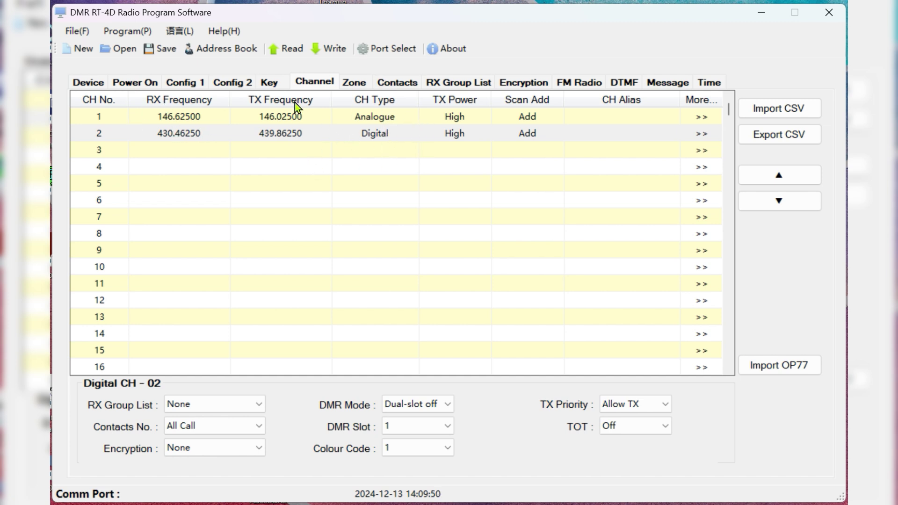
left_click(408, 118)
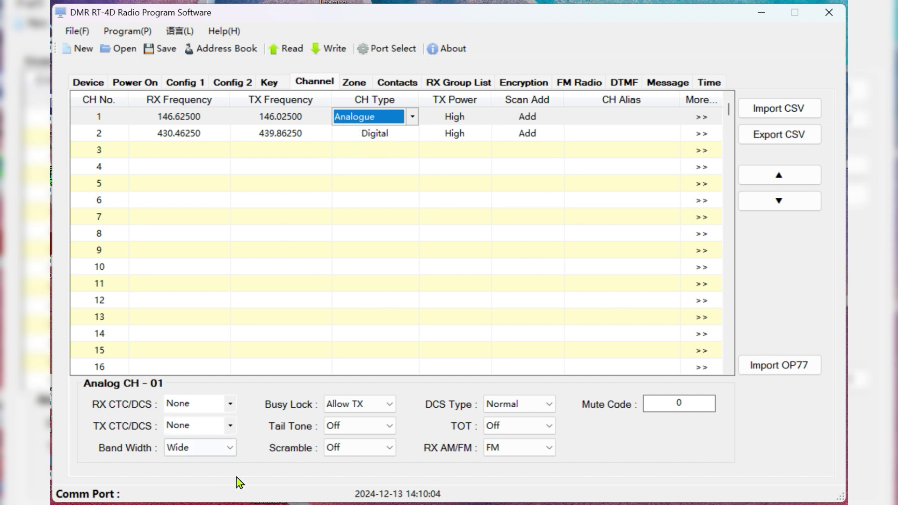
left_click(285, 132)
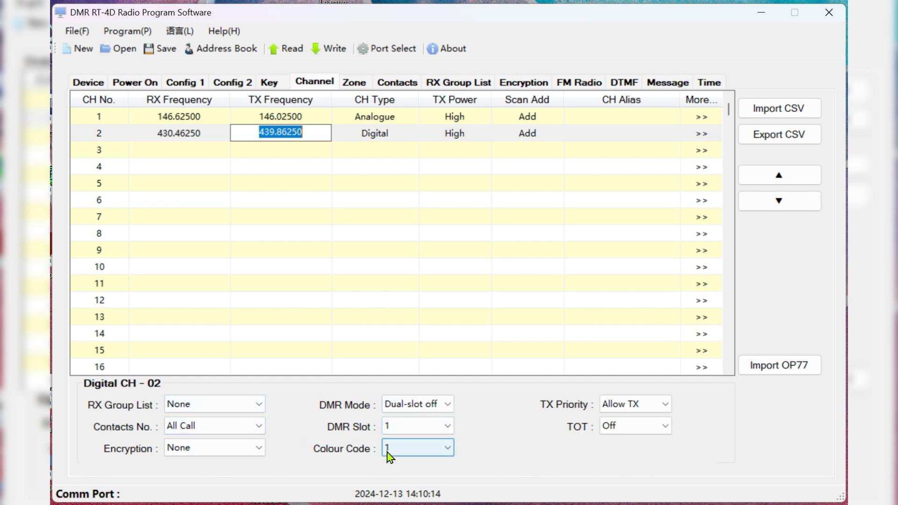
left_click(260, 408)
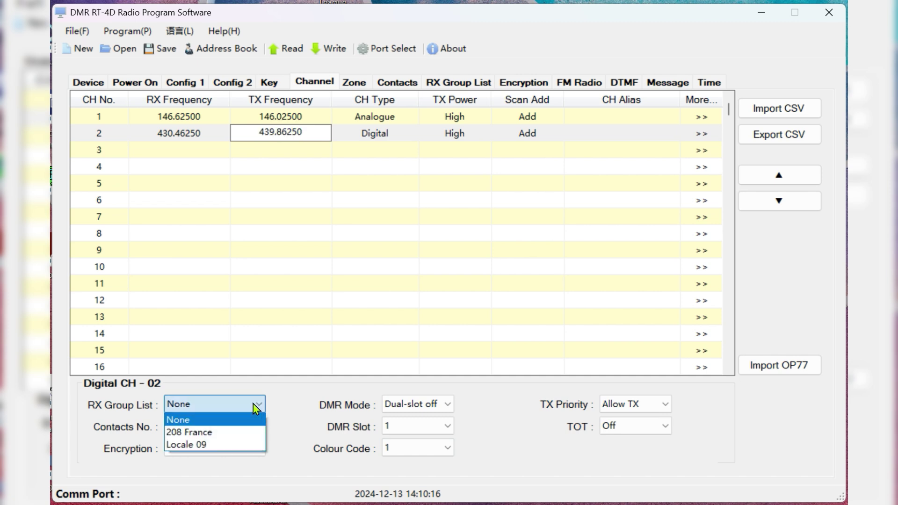
left_click(190, 432)
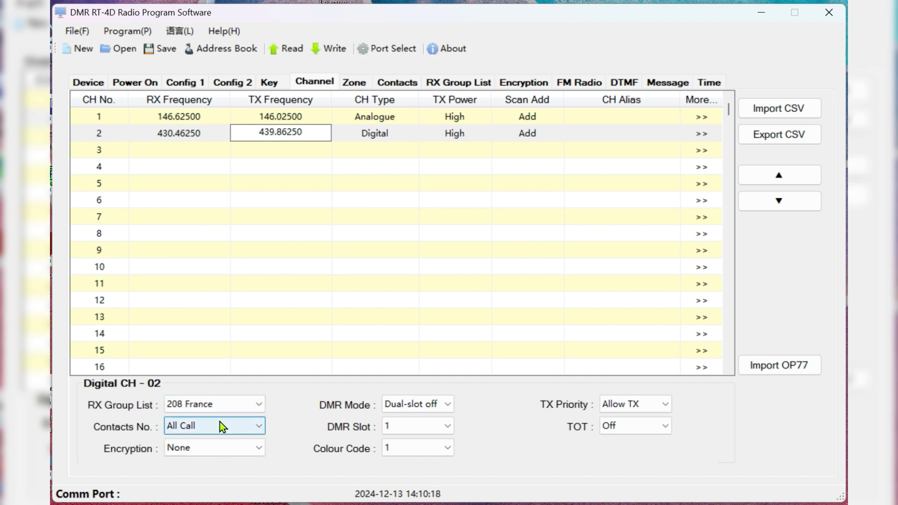
left_click(259, 426)
left_click(189, 456)
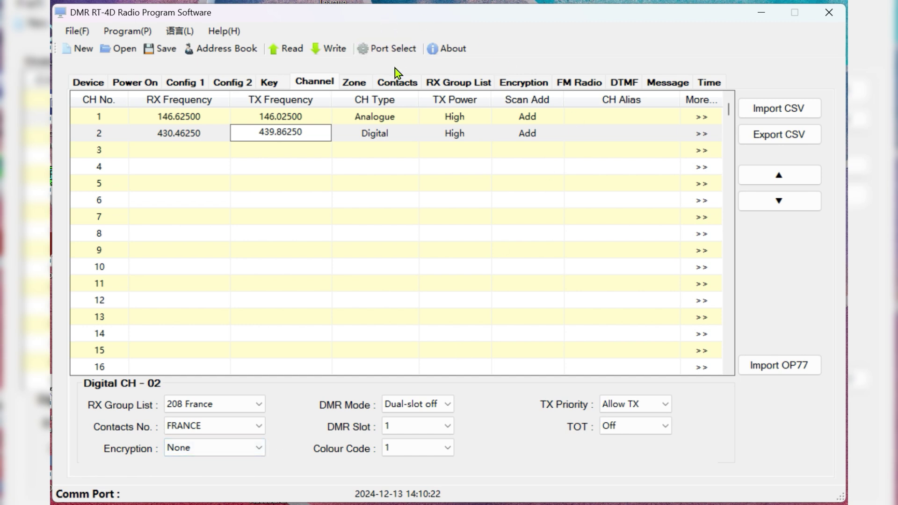
- Check which channels are assigned to the Relais 68 and DMR zones
left_click(358, 83)
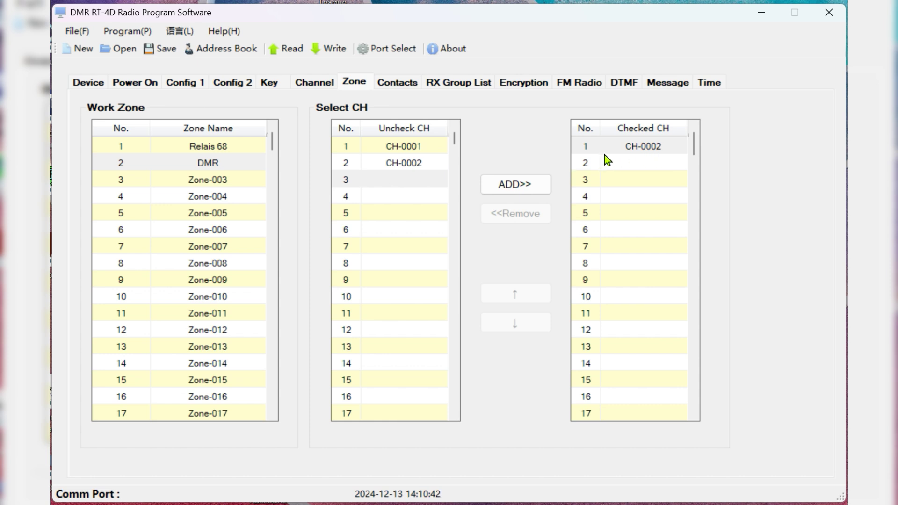
left_click(201, 164)
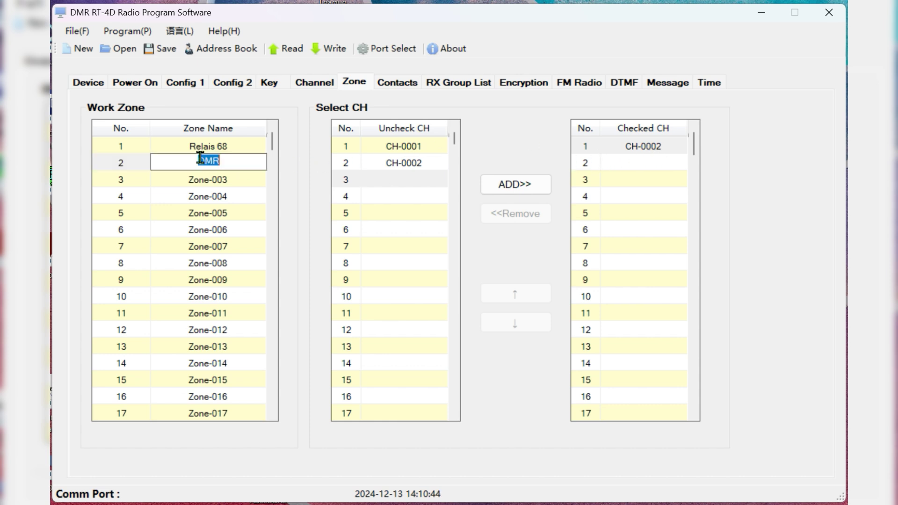
left_click(220, 149)
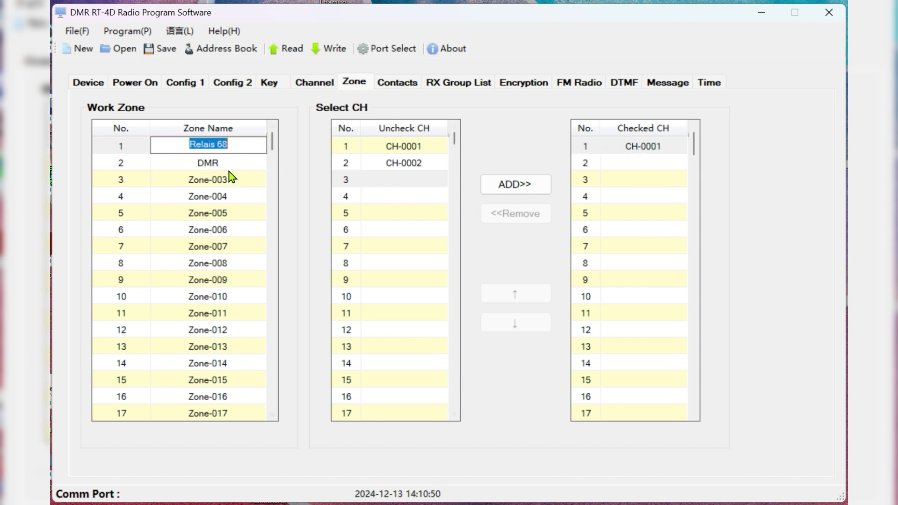
left_click(213, 164)
left_click(213, 164)
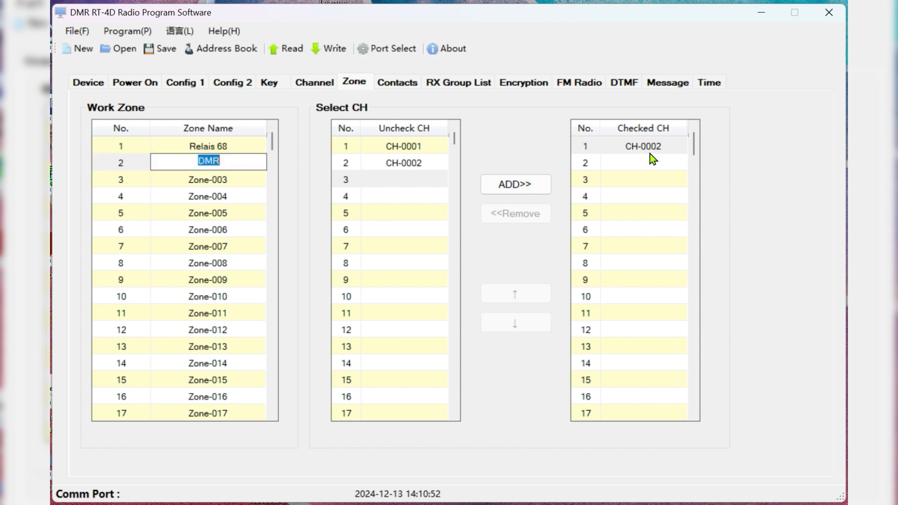
- Name channel 1 "F1ZKS" and channel 2 "F5 DMR" as their channel aliases
left_click(326, 87)
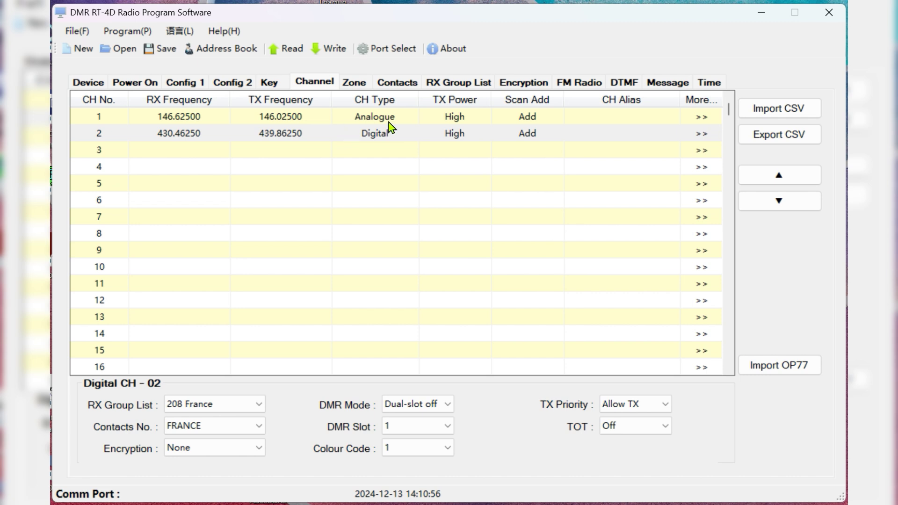
left_click(616, 115)
left_click(616, 115)
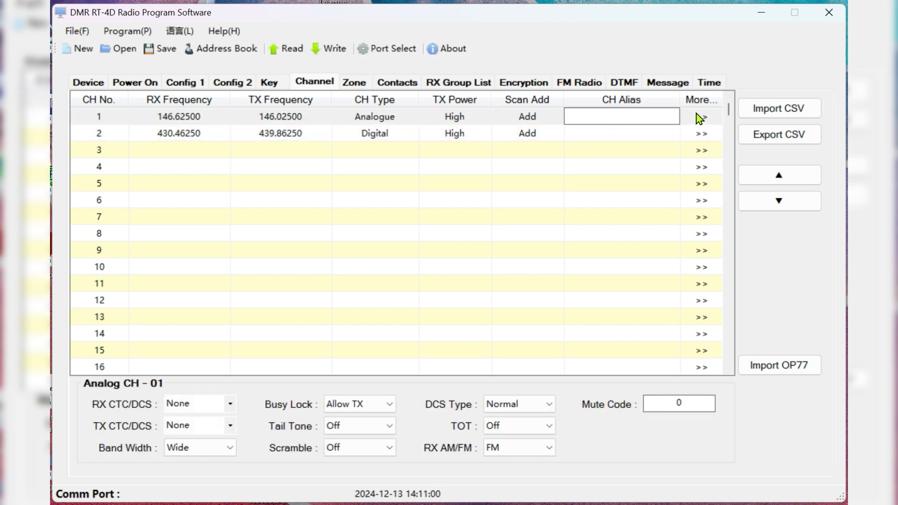
type("F1ZKS")
left_click(621, 133)
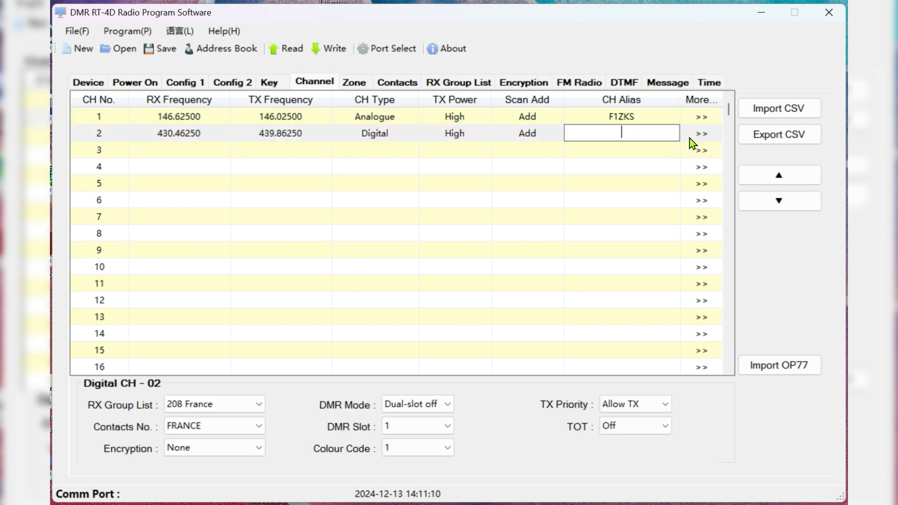
type("F5 DMR")
- Add a third RX group list in the empty row below Locale 09
left_click(457, 85)
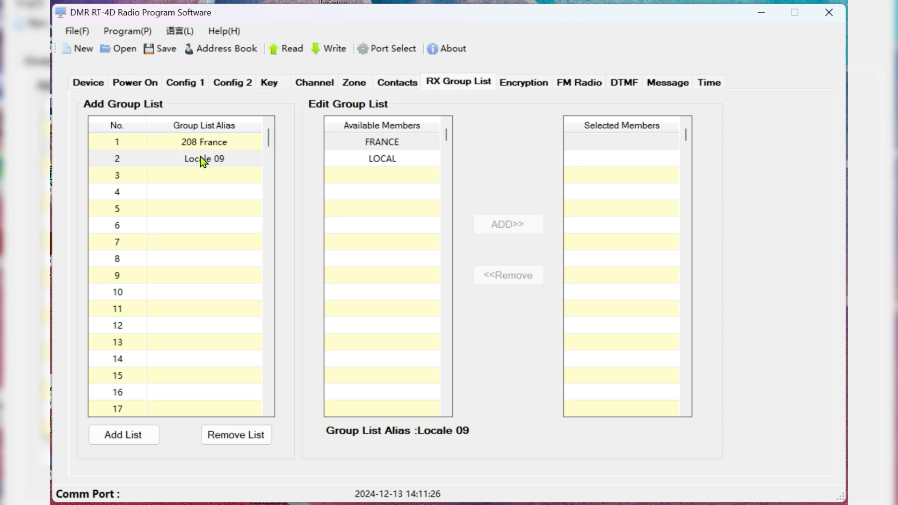
left_click(196, 178)
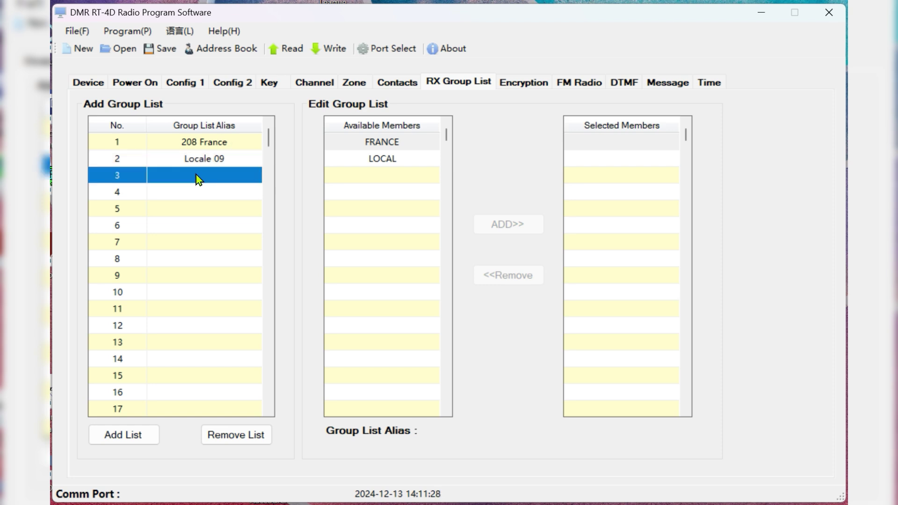
left_click(118, 433)
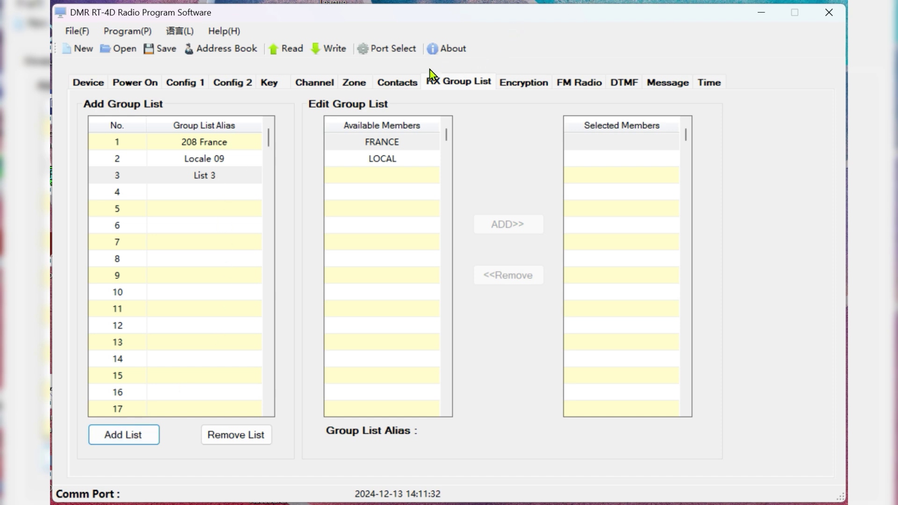
- Check the call types available for contact 4 and return to the RX group lists
left_click(408, 82)
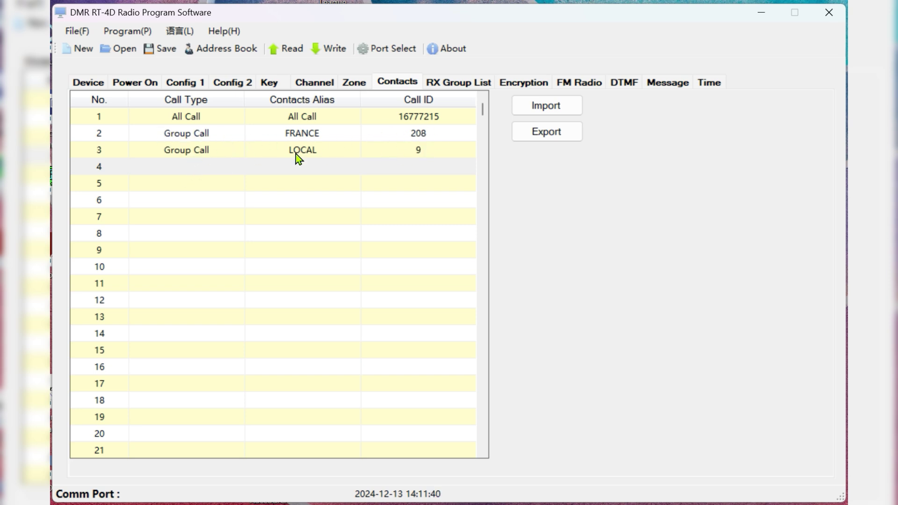
left_click(192, 160)
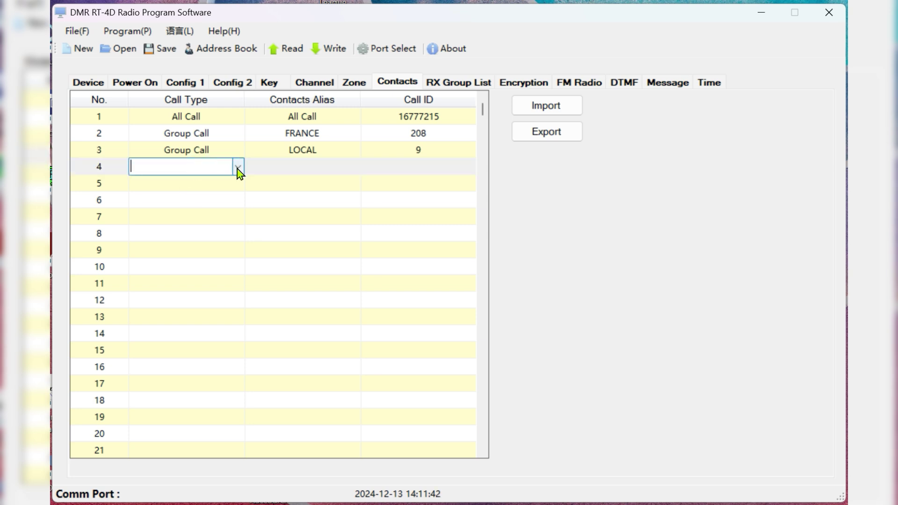
left_click(237, 170)
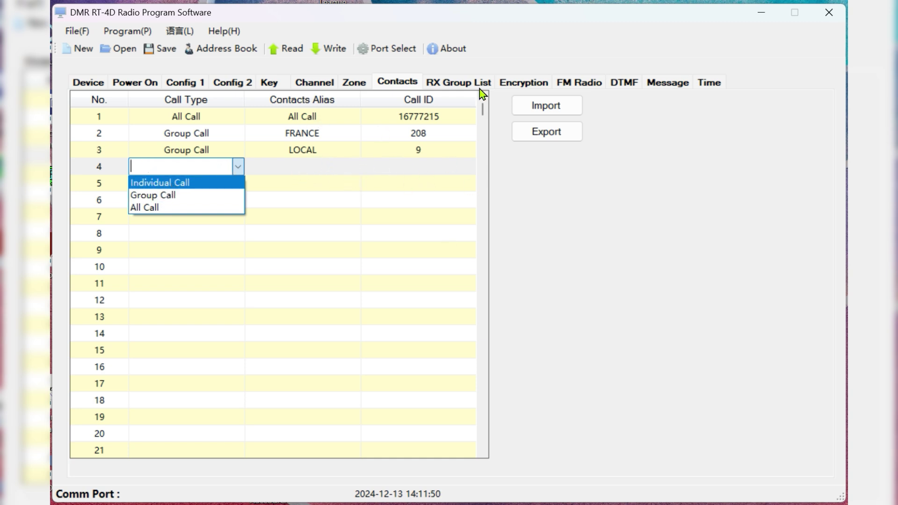
left_click(461, 77)
left_click(461, 80)
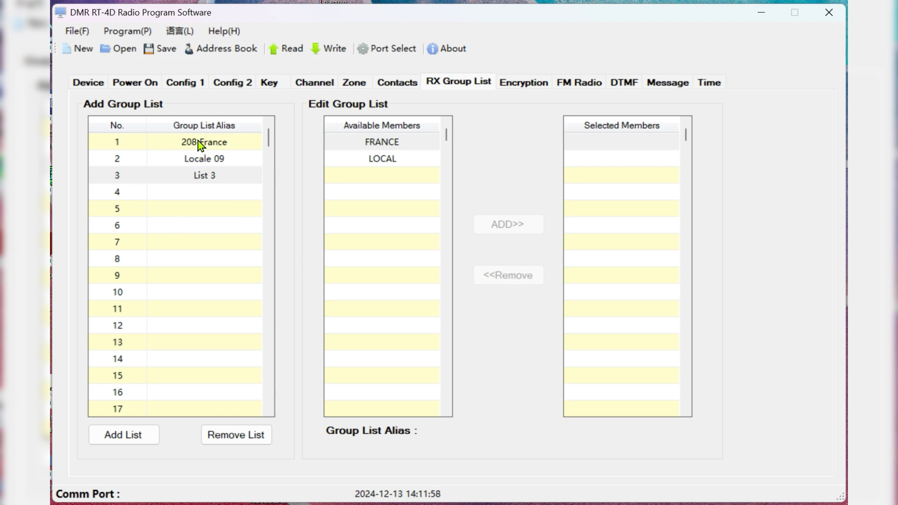
- Review the channel list, the FM radio, DTMF, time and device settings, and the contacts list
left_click(312, 88)
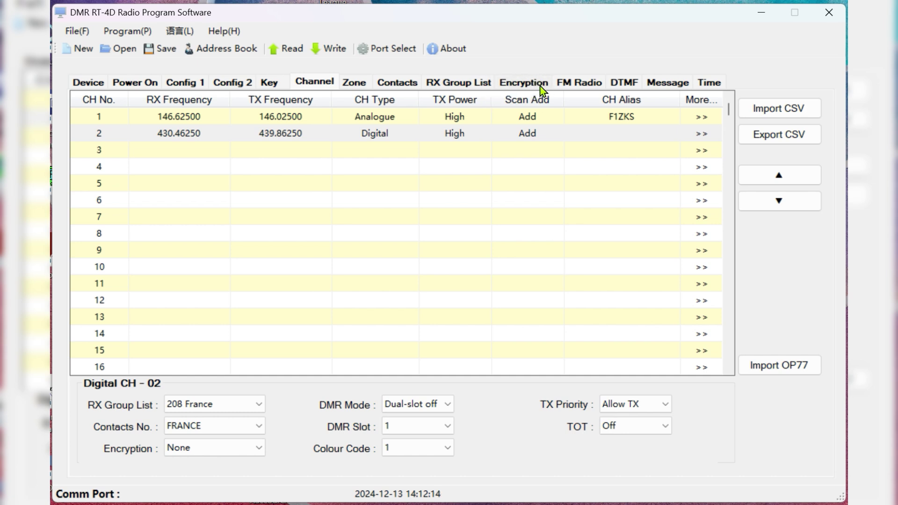
left_click(578, 80)
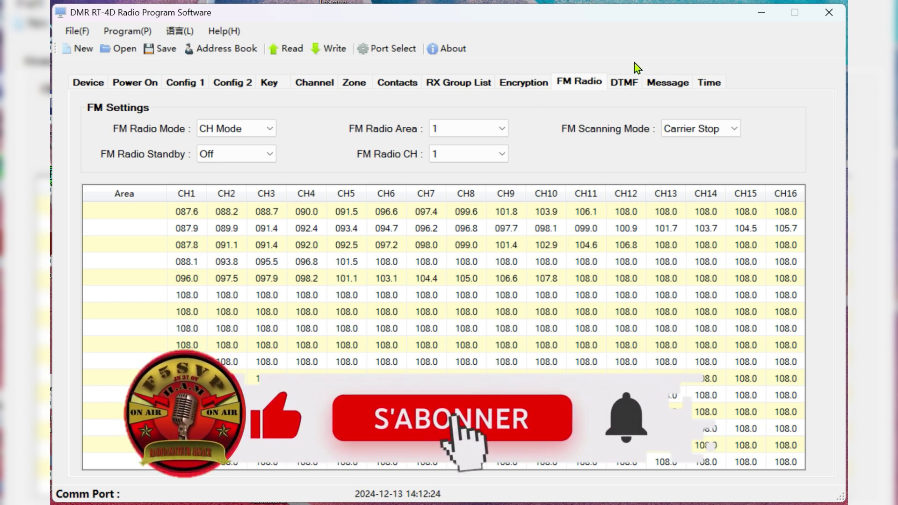
left_click(627, 81)
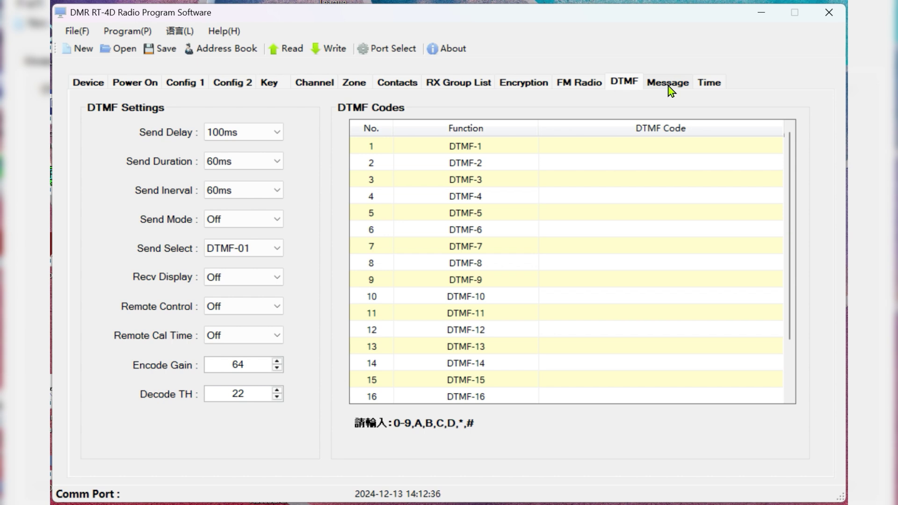
left_click(710, 85)
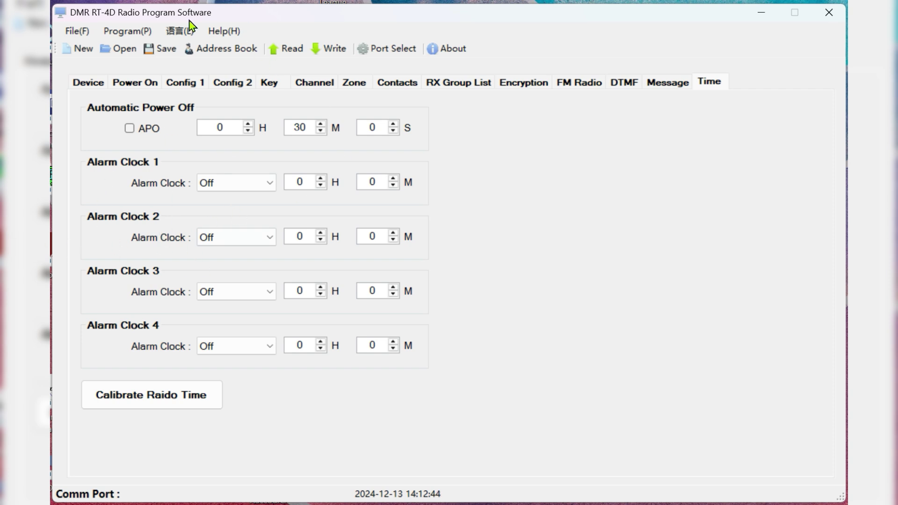
left_click(92, 83)
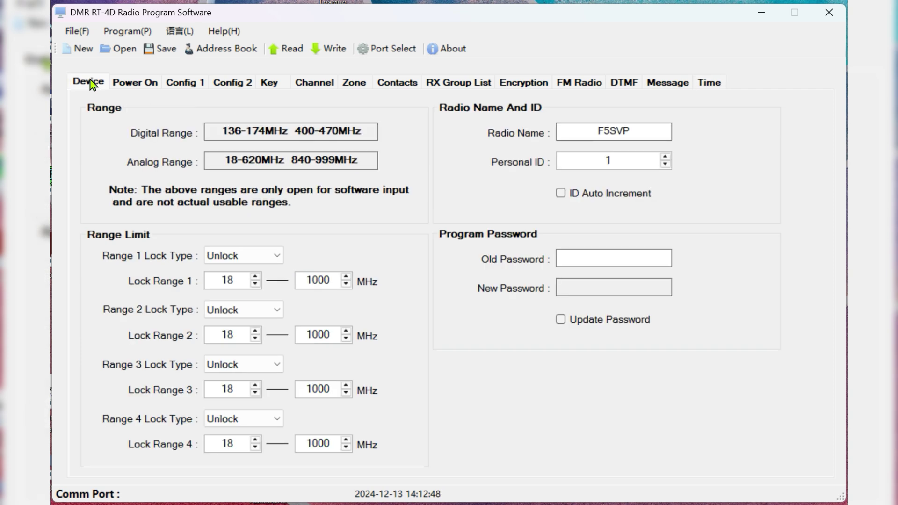
left_click(414, 83)
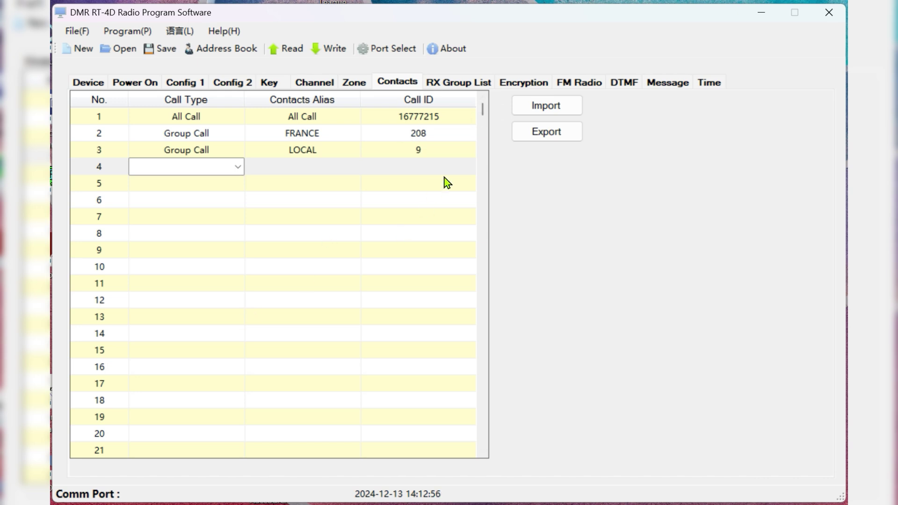
mouse_move(483, 110)
left_mouse_down()
mouse_move(477, 408)
mouse_move(488, 456)
mouse_move(480, 93)
left_mouse_up()
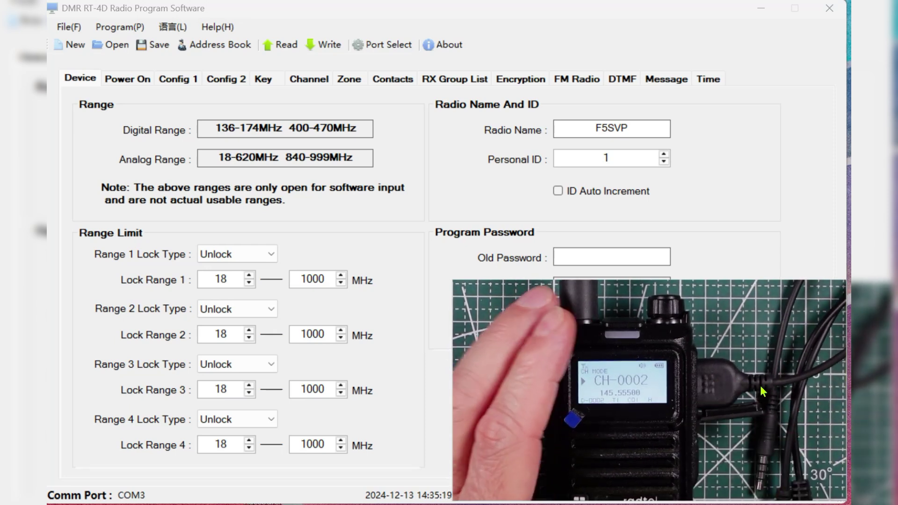
- Set the communication port to COM3 and write the configuration to the radio
left_click(389, 51)
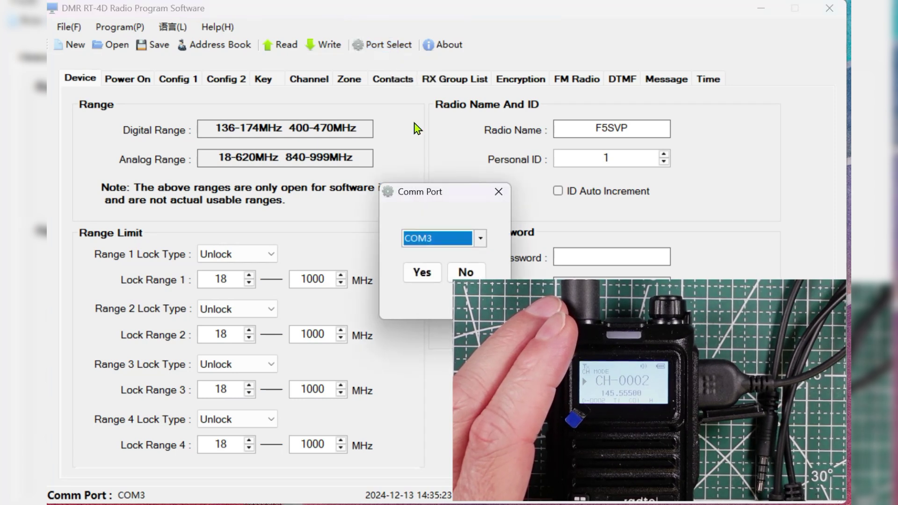
left_click(419, 274)
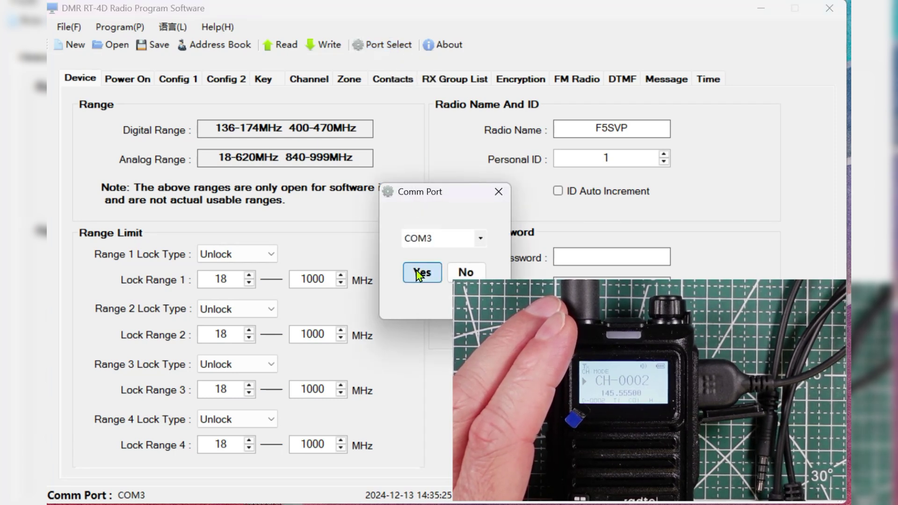
left_click(324, 47)
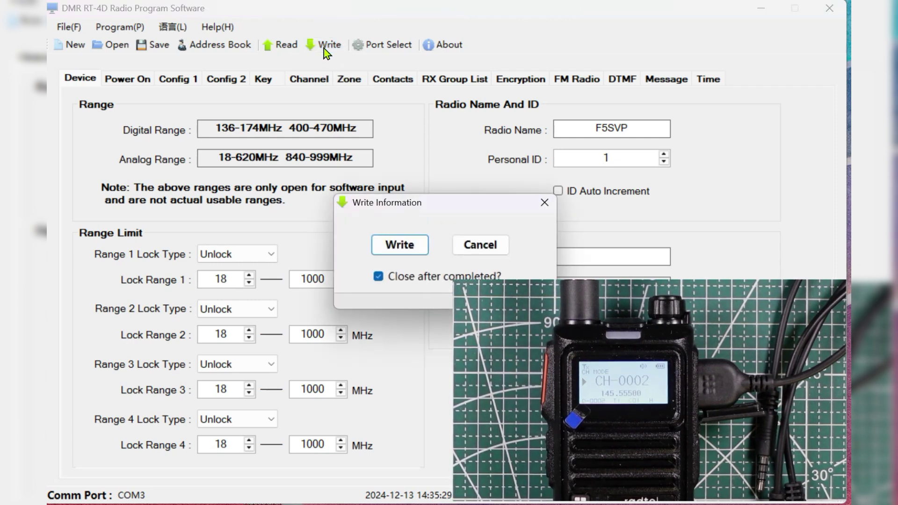
left_click(395, 245)
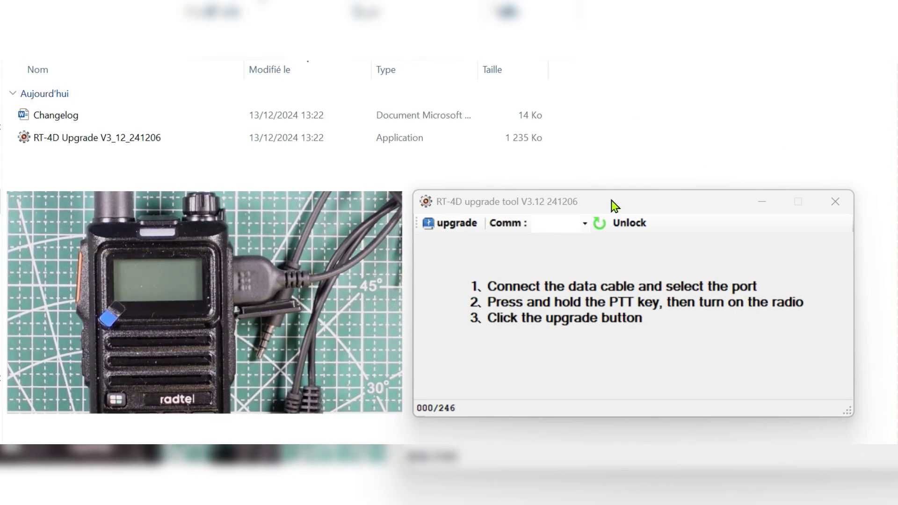
- In the RT-4D upgrade tool V3.12, select port COM3 and start the radio's firmware upgrade
left_click(584, 225)
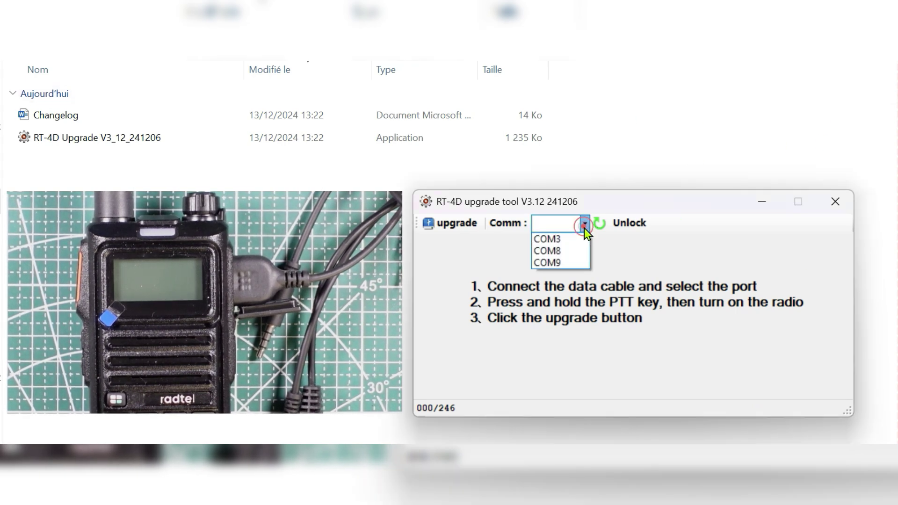
left_click(552, 238)
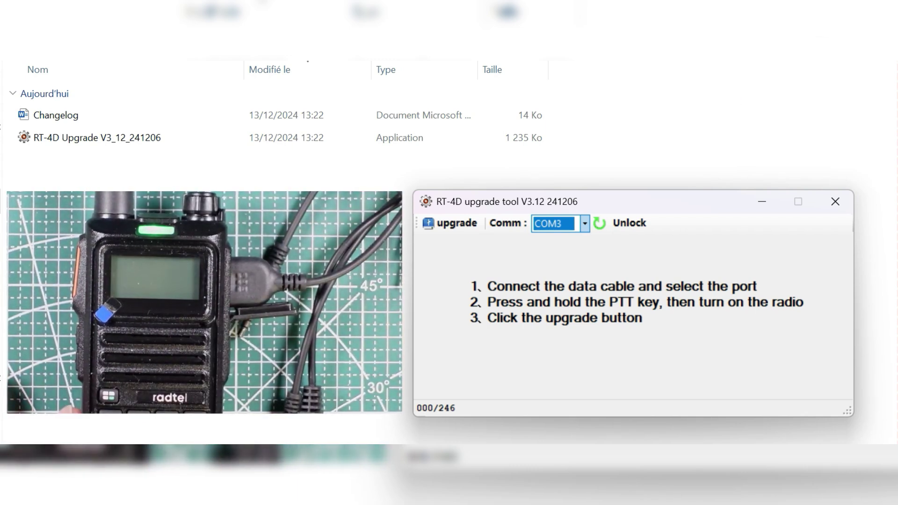
left_click(460, 224)
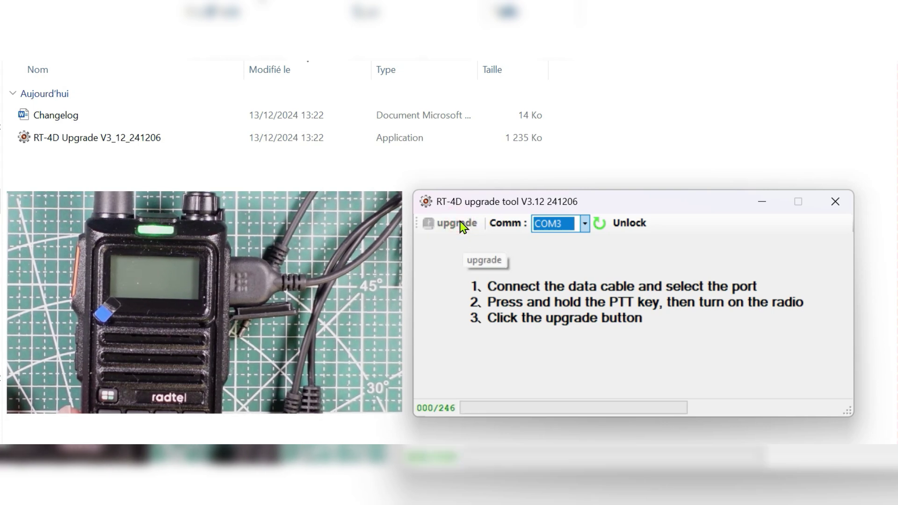